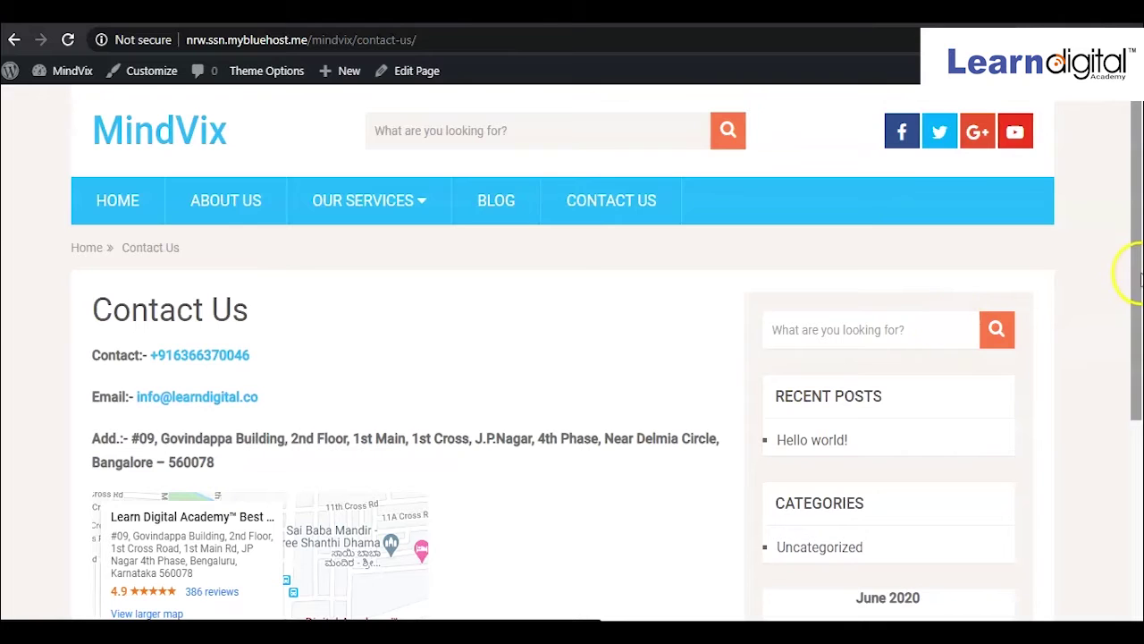
pyautogui.moveTo(1137, 288); pyautogui.dragTo(1139, 386)
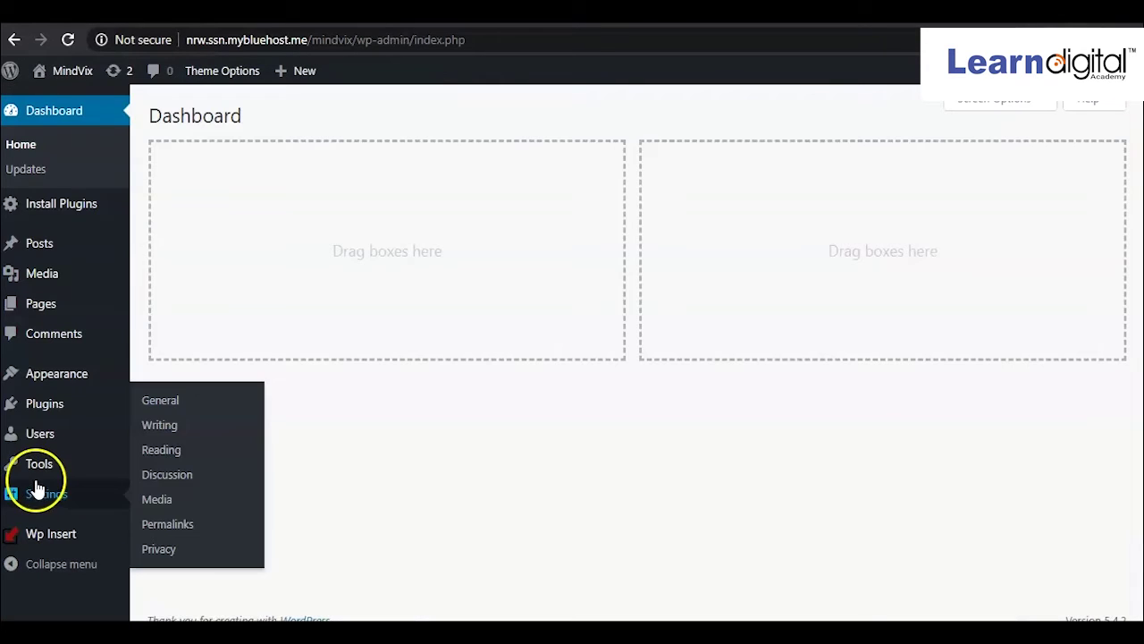
# Search the plugin directory for "contact form 7" and install and activate the Contact Form 7 plugin
pyautogui.moveTo(60, 407)
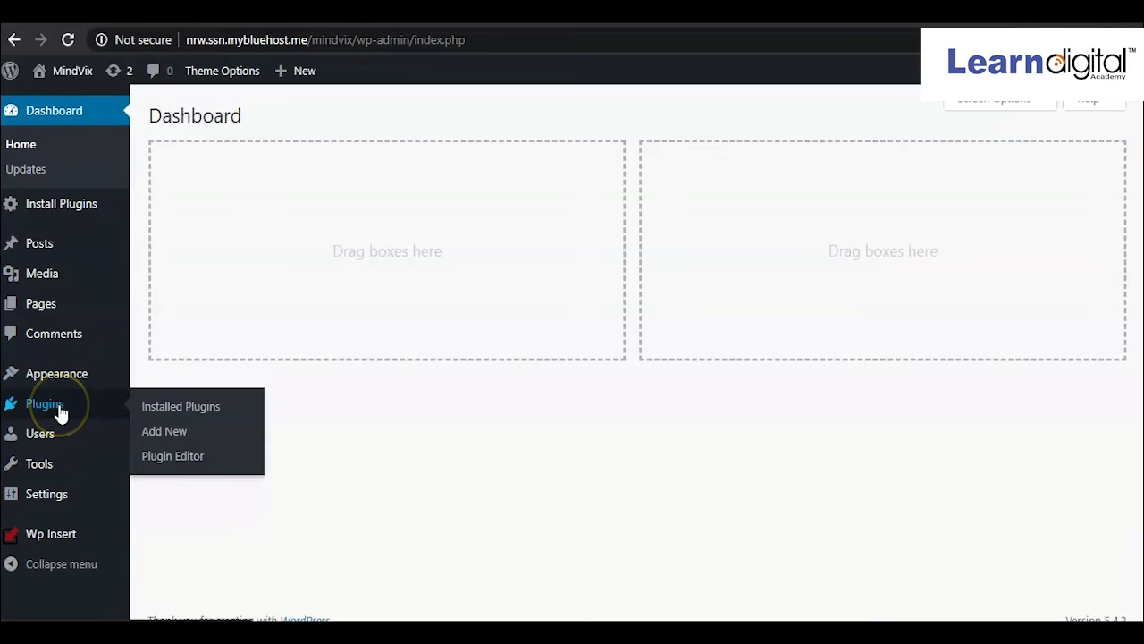
pyautogui.click(165, 432)
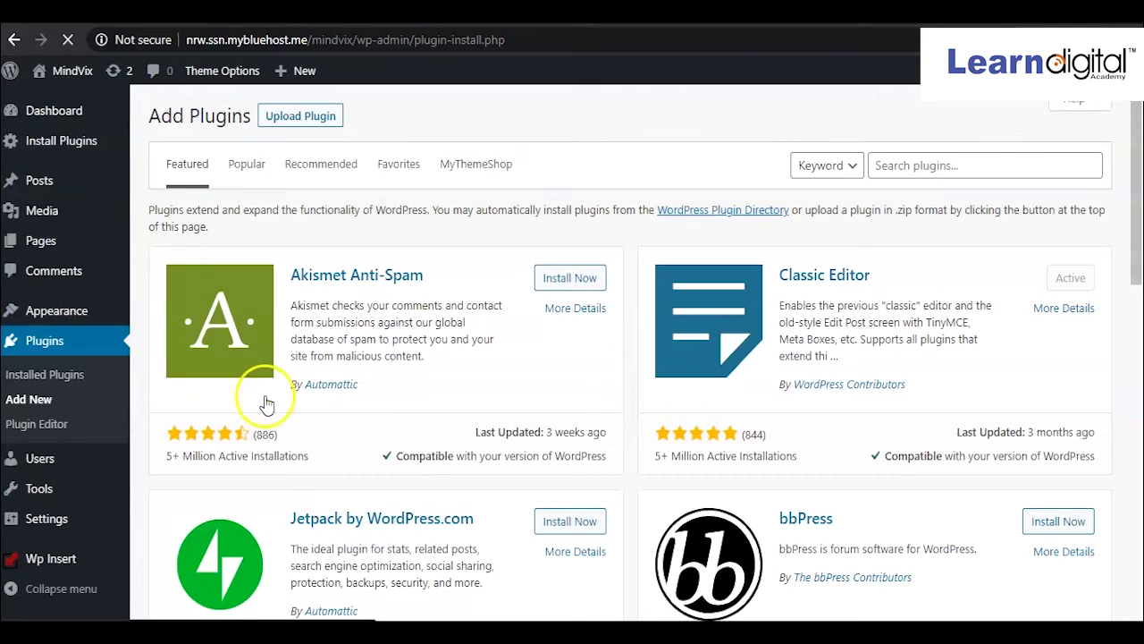
pyautogui.click(960, 157)
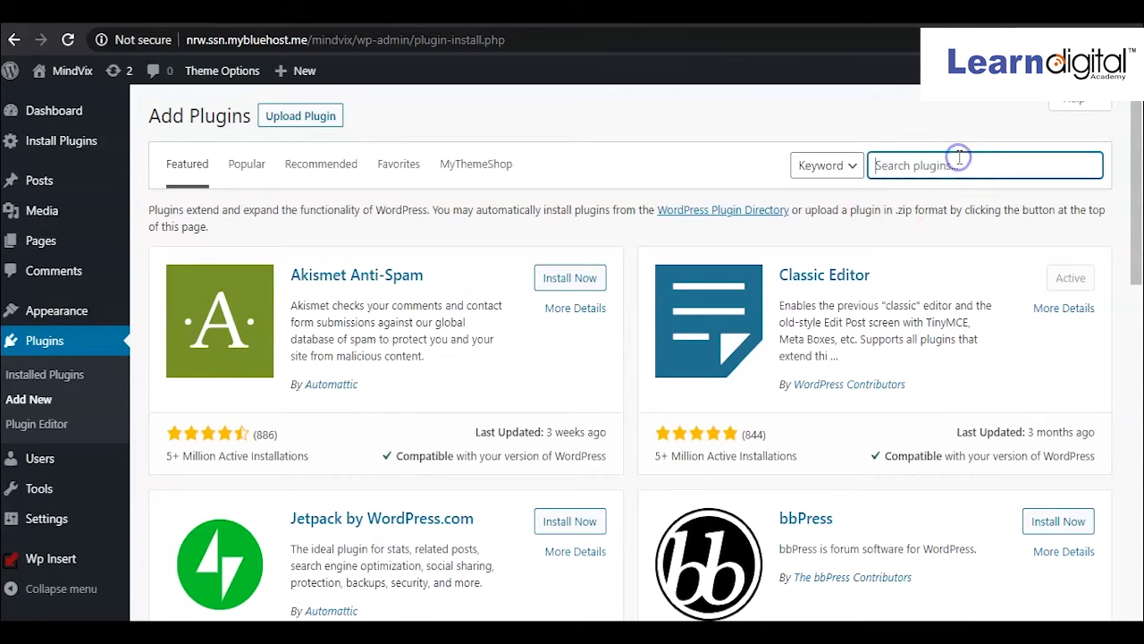
pyautogui.write('cont')
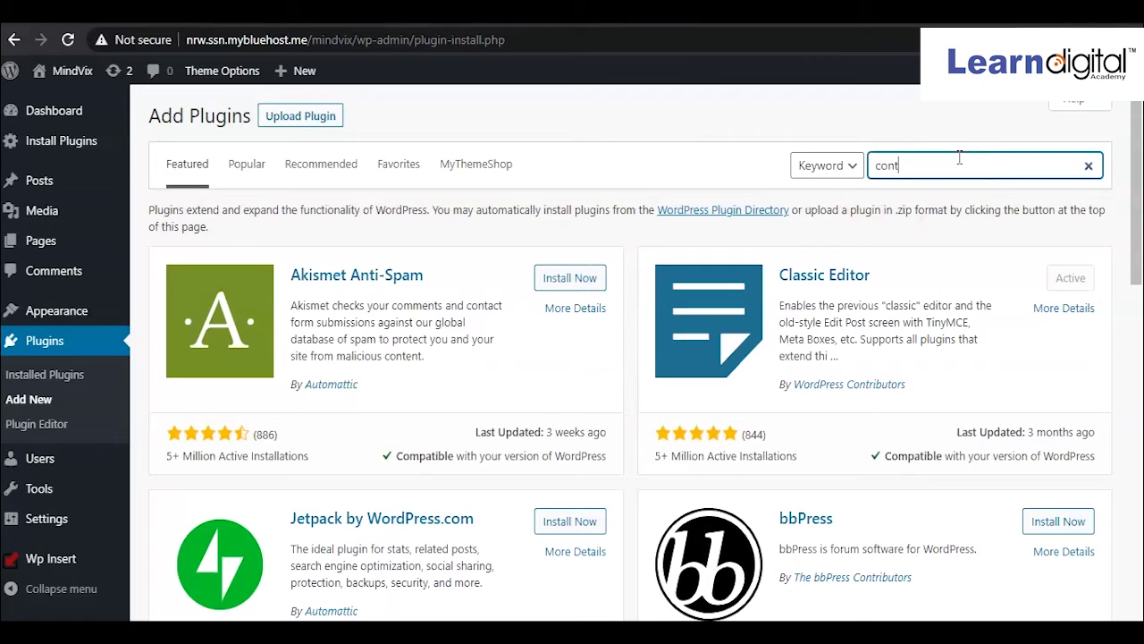
pyautogui.write('act form 7')
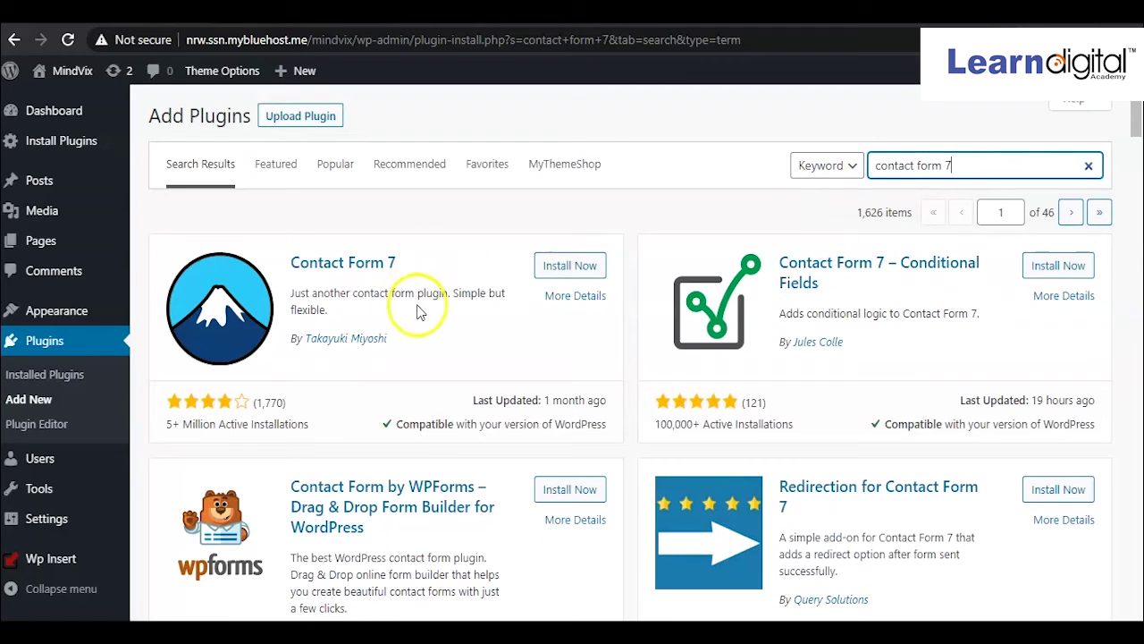
pyautogui.click(583, 269)
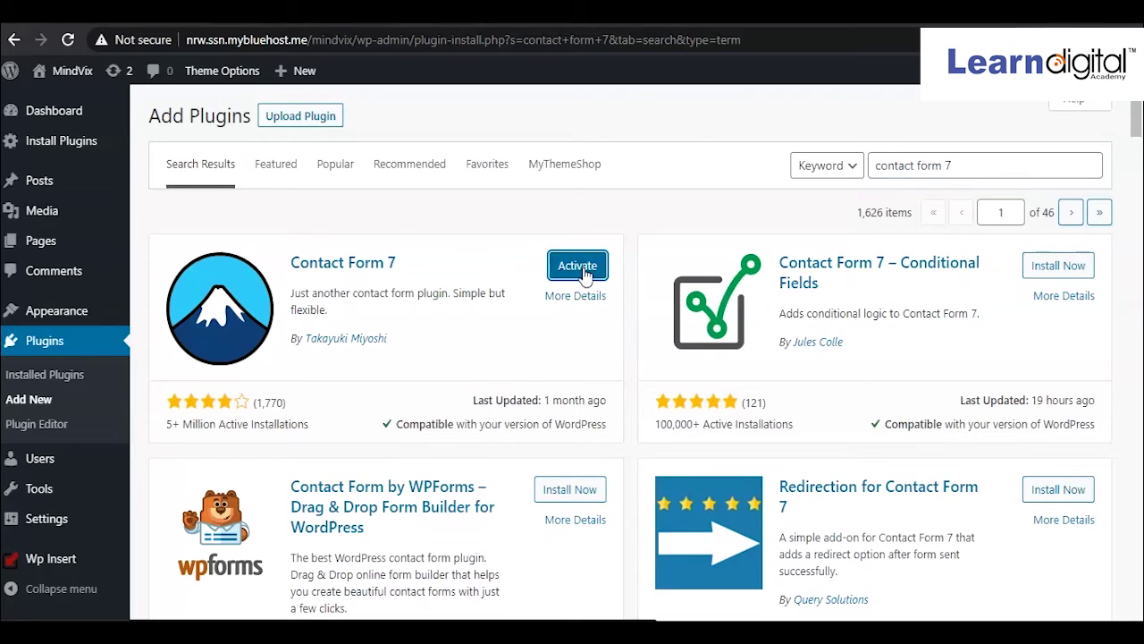
pyautogui.click(583, 270)
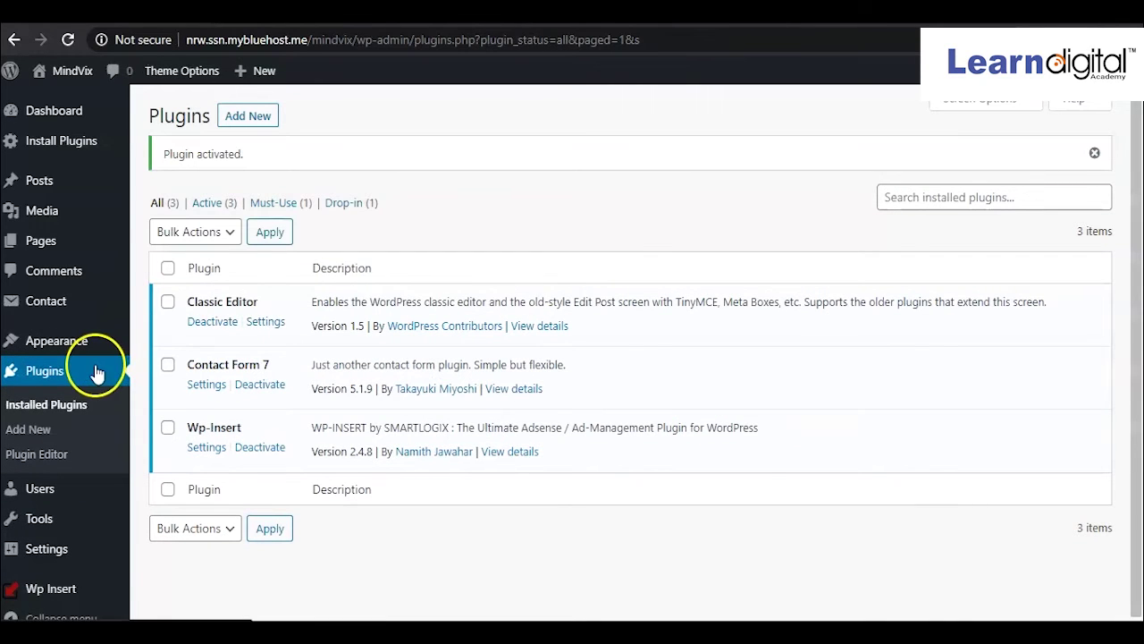
# Open Contact form 1 for editing from the list of contact forms
pyautogui.moveTo(38, 295)
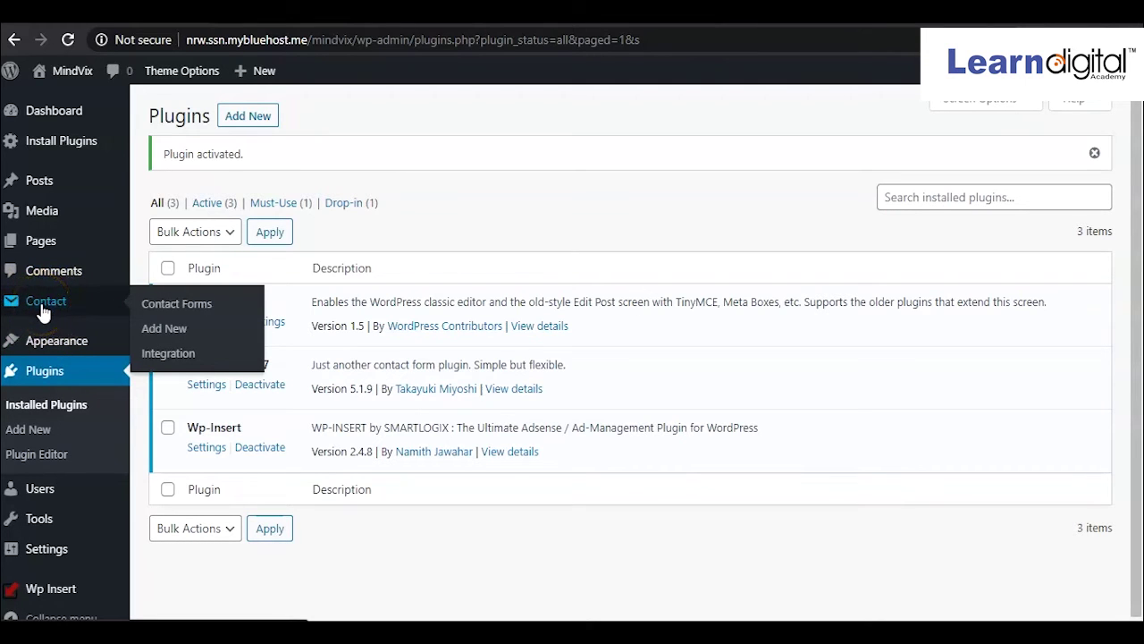
pyautogui.click(164, 313)
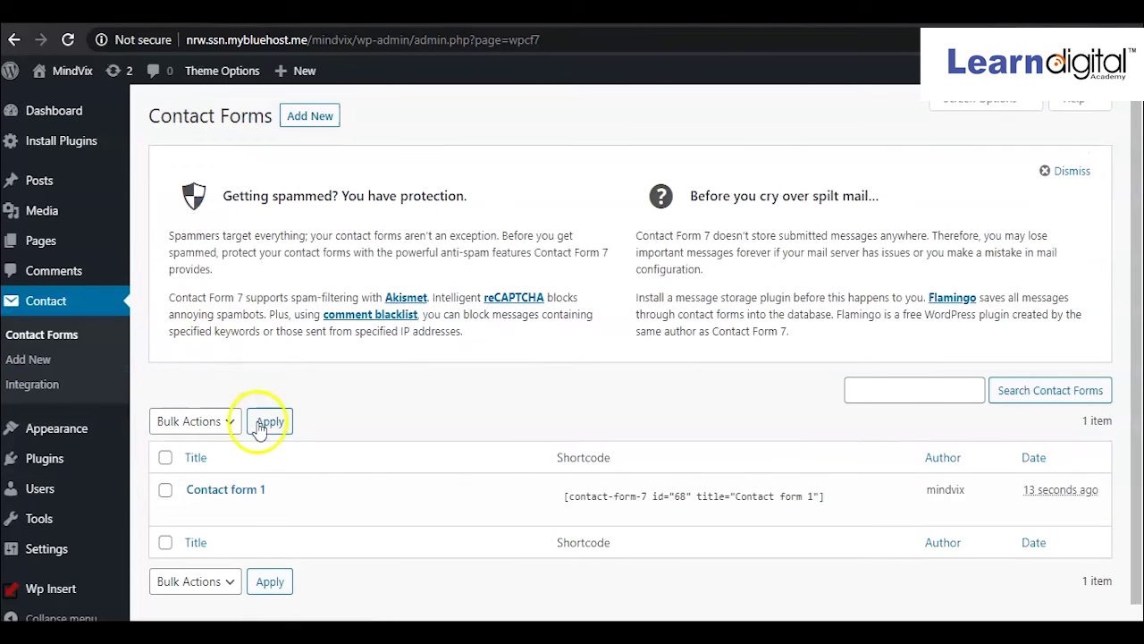
pyautogui.moveTo(256, 490)
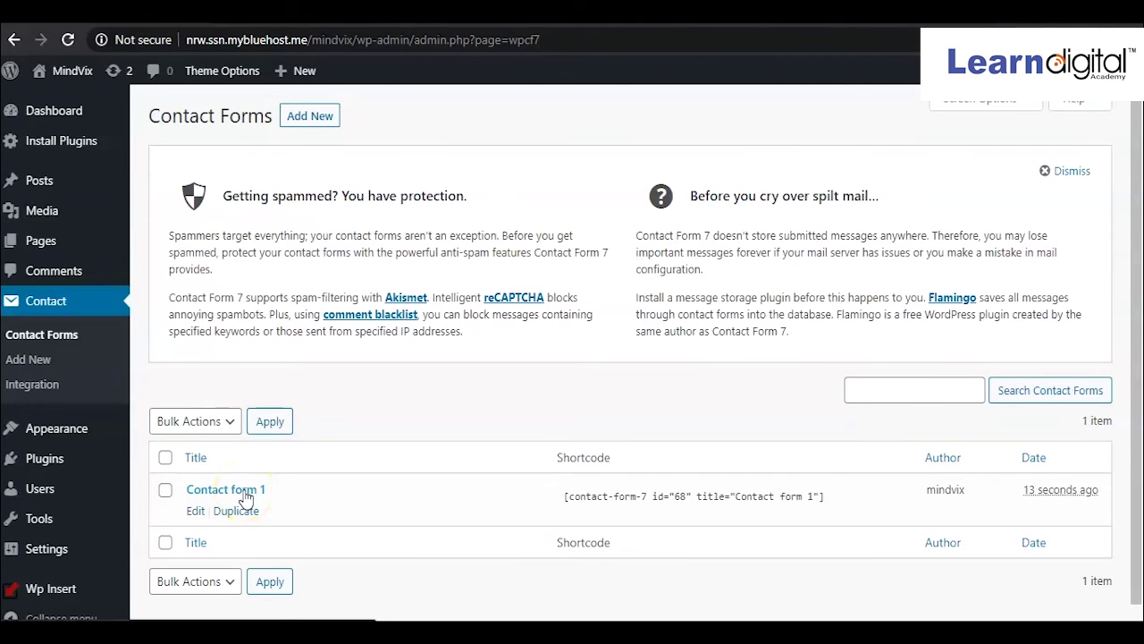
pyautogui.click(231, 491)
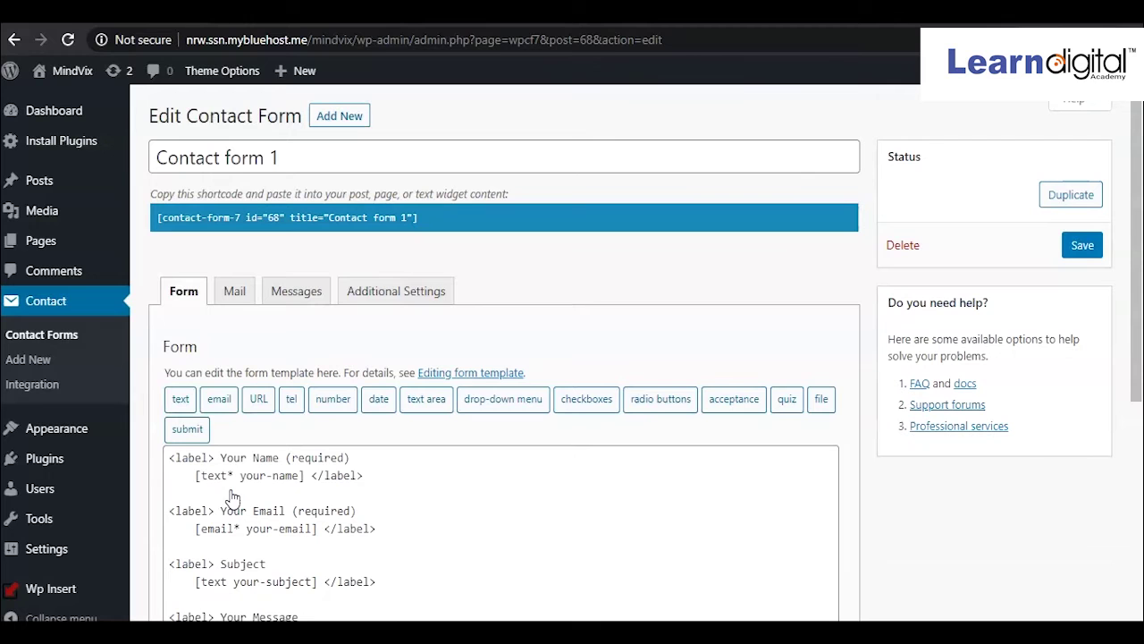
# Review the mail settings of Contact form 1, including the recipient, sender, subject, additional headers and message body
pyautogui.click(231, 456)
pyautogui.click(228, 293)
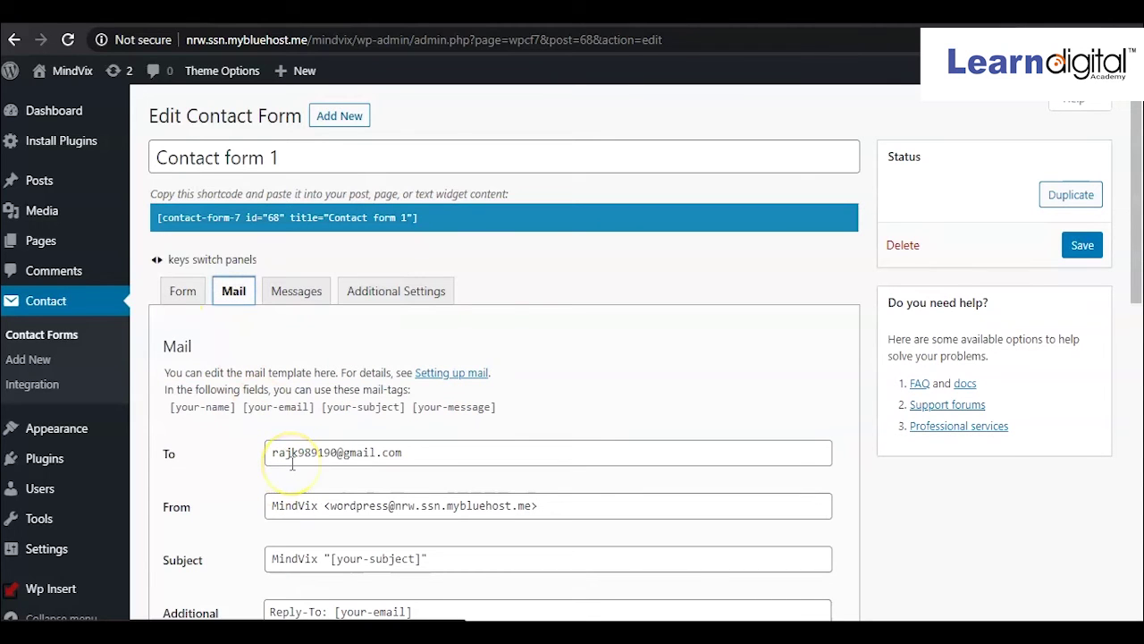
pyautogui.click(388, 456)
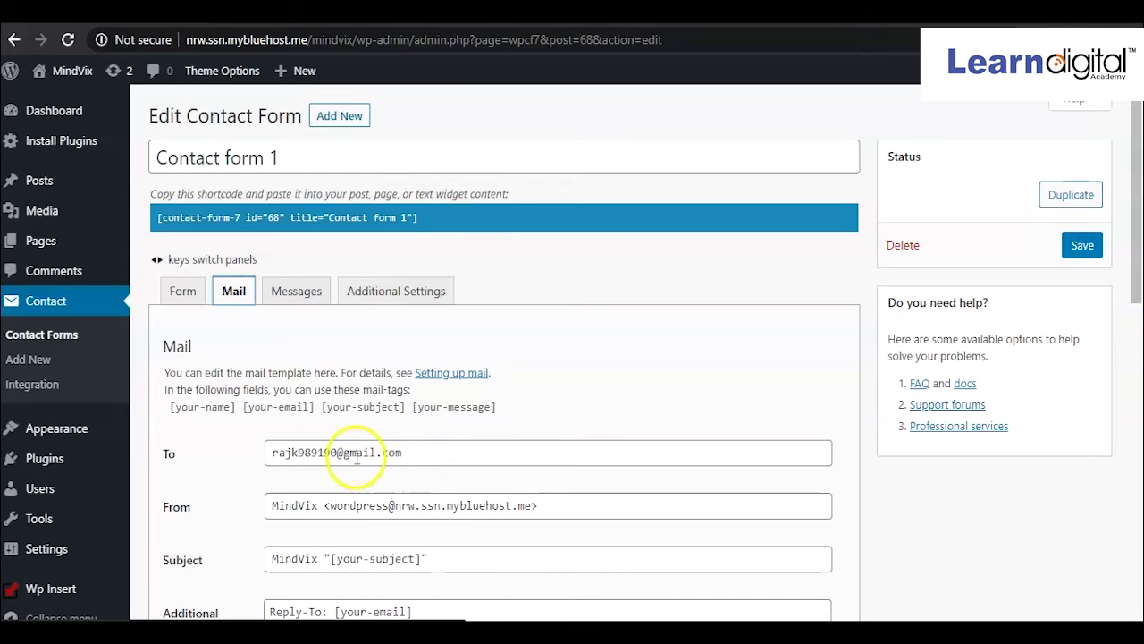
pyautogui.scroll(-2, 390, 464)
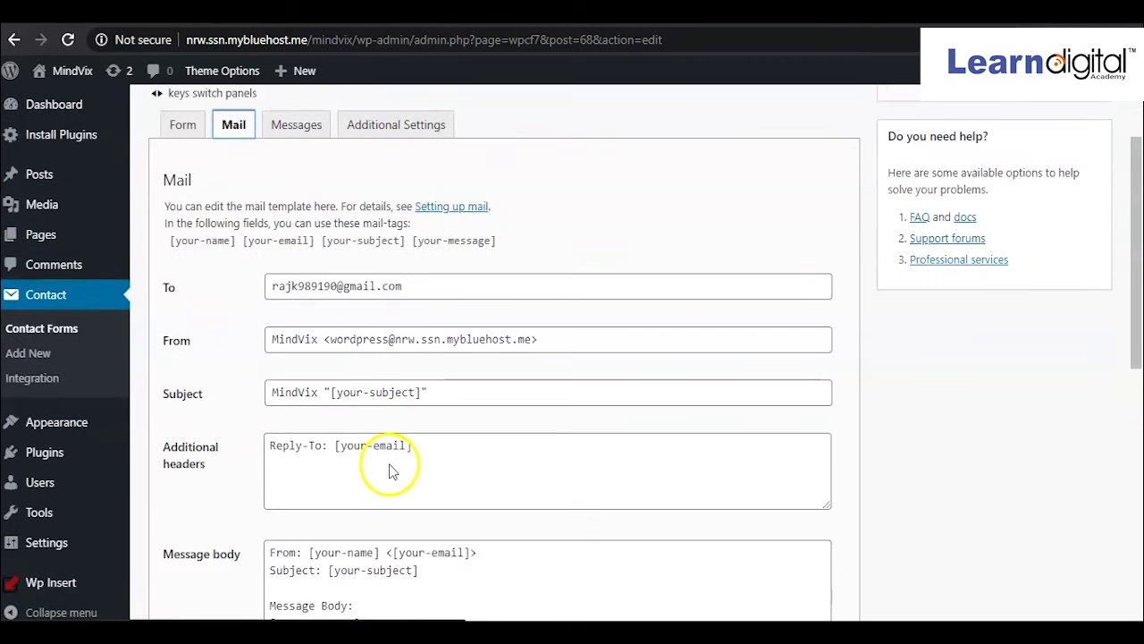
pyautogui.scroll(2, 391, 464)
pyautogui.scroll(1, 391, 464)
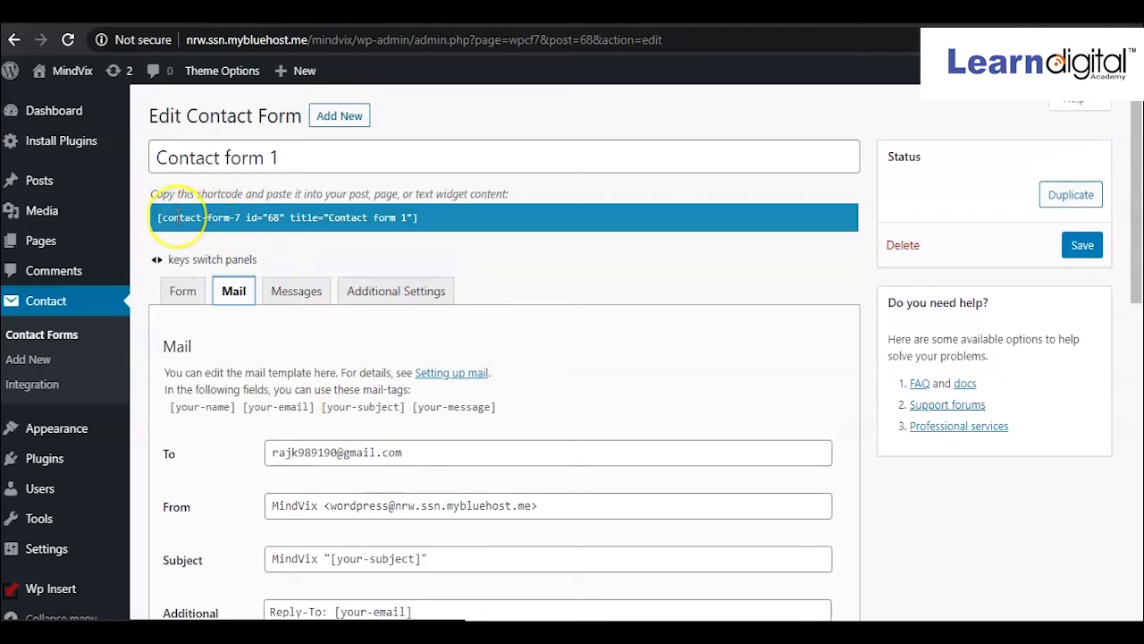
# Copy the shortcode of Contact form 1 and open the Contact Us page for editing
pyautogui.moveTo(176, 217); pyautogui.dragTo(413, 217)
pyautogui.hotkey('ctrl', 'c')
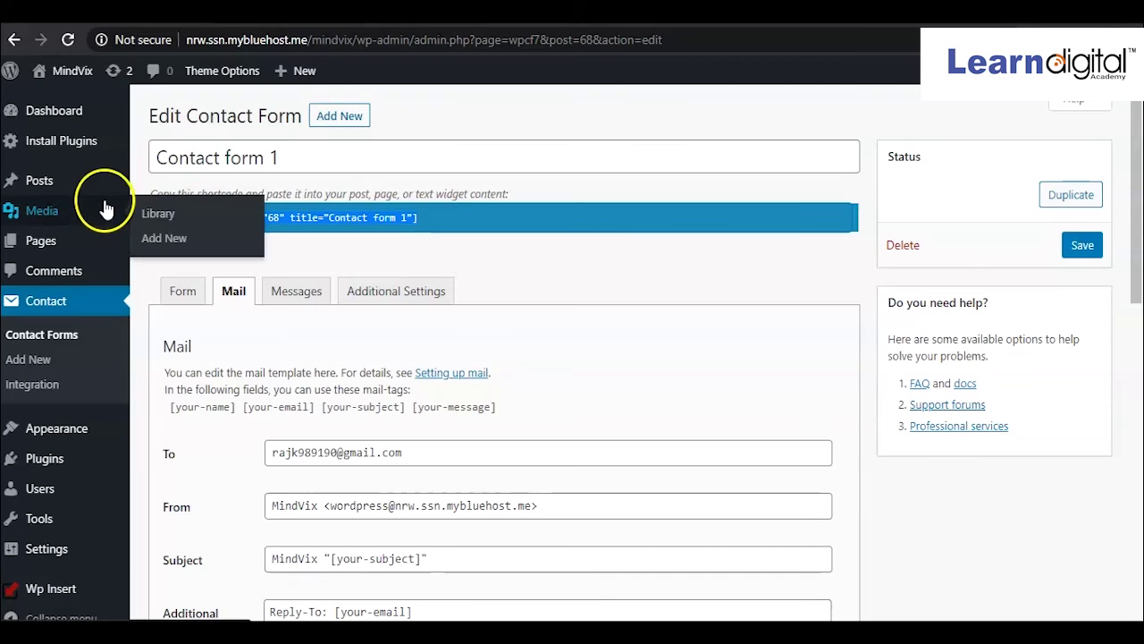
pyautogui.moveTo(98, 184)
pyautogui.moveTo(67, 234)
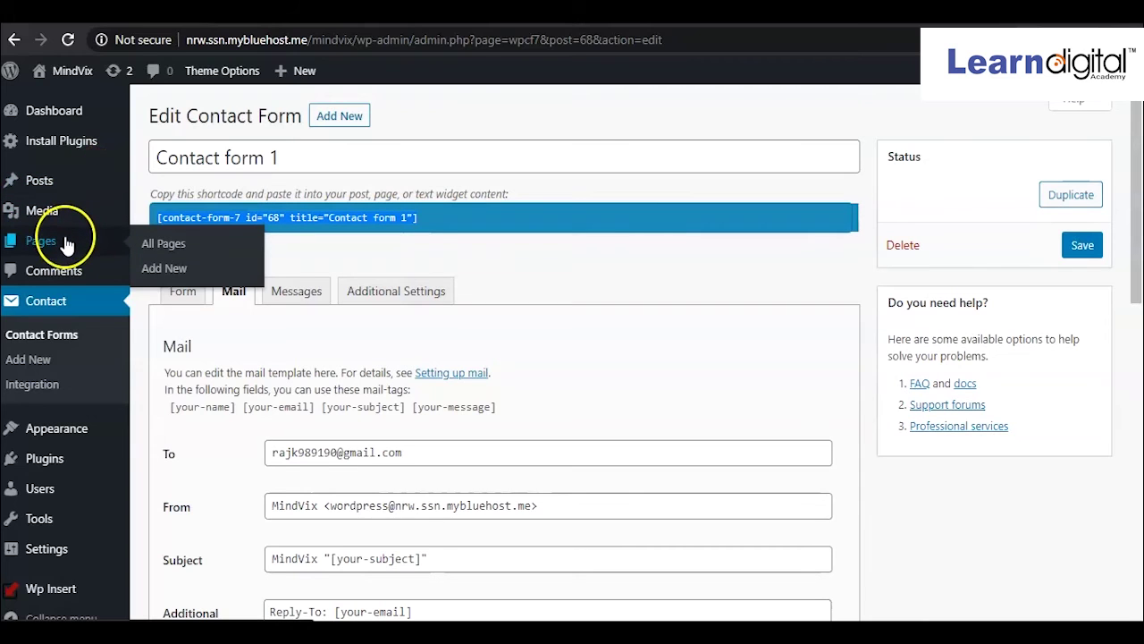
pyautogui.click(163, 247)
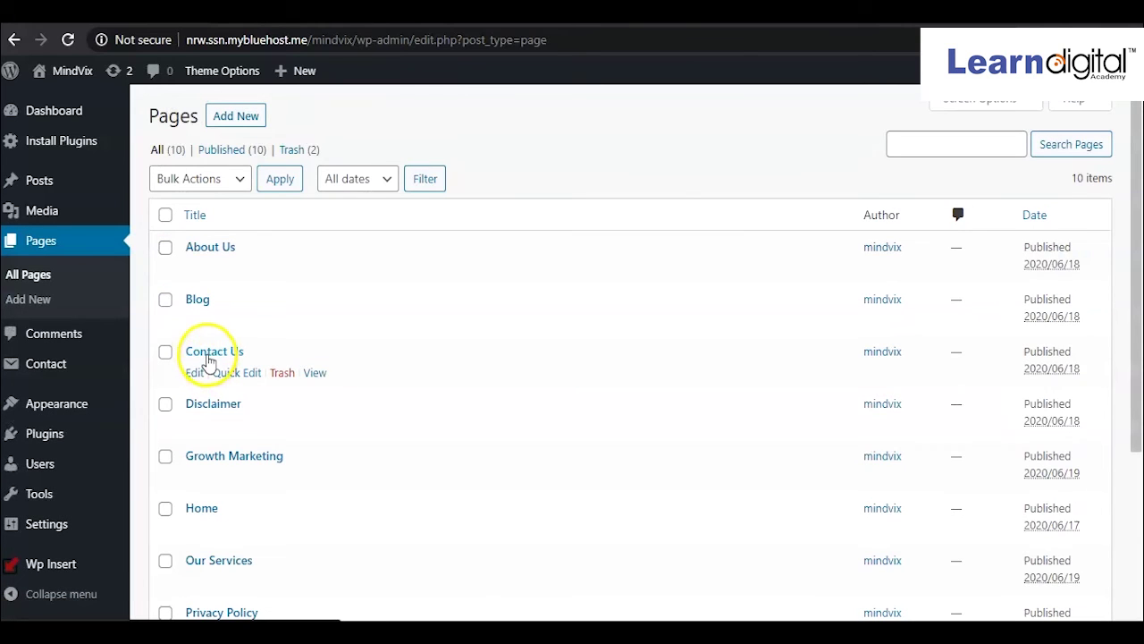
pyautogui.click(206, 358)
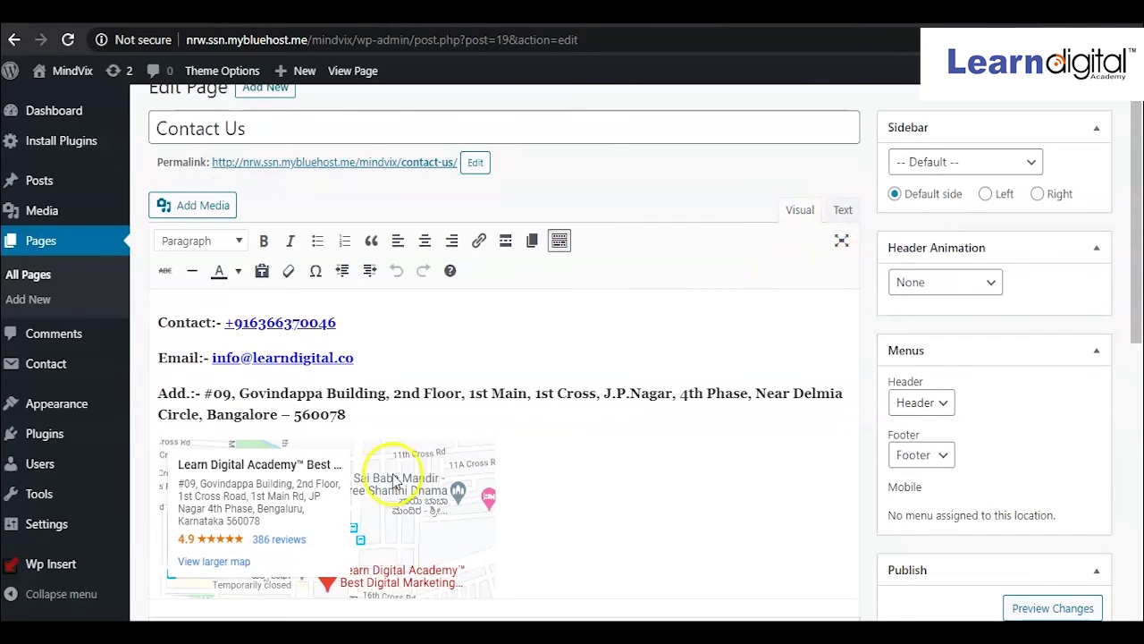
# Paste the contact form shortcode on a new line between the address and the map, and update the page
pyautogui.click(357, 417)
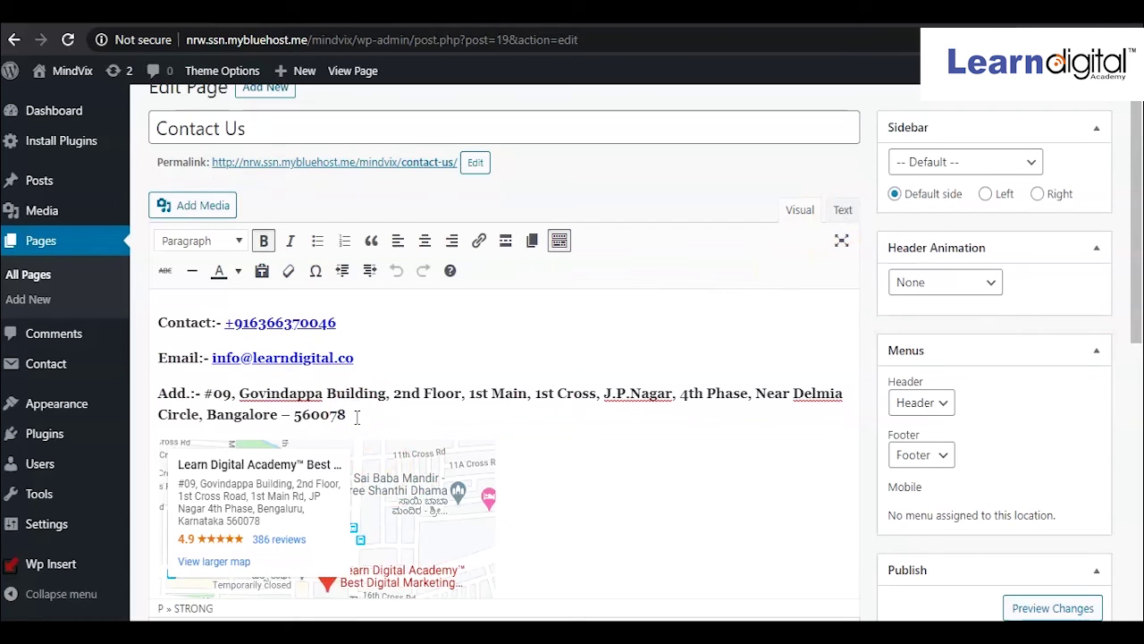
pyautogui.press('Return')
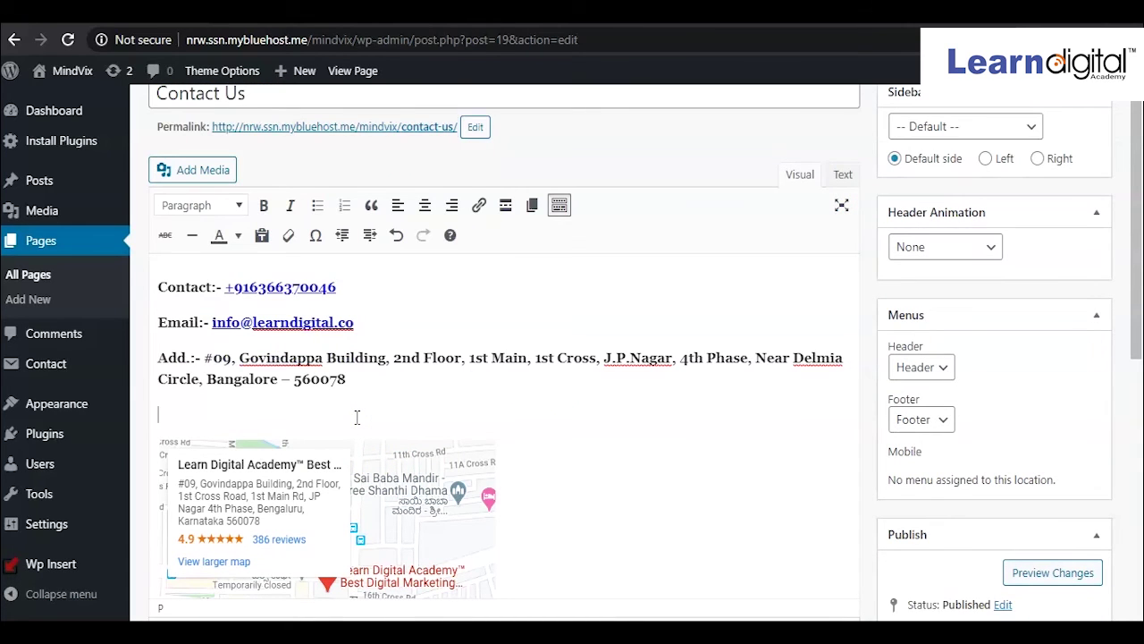
pyautogui.hotkey('ctrl', 'v')
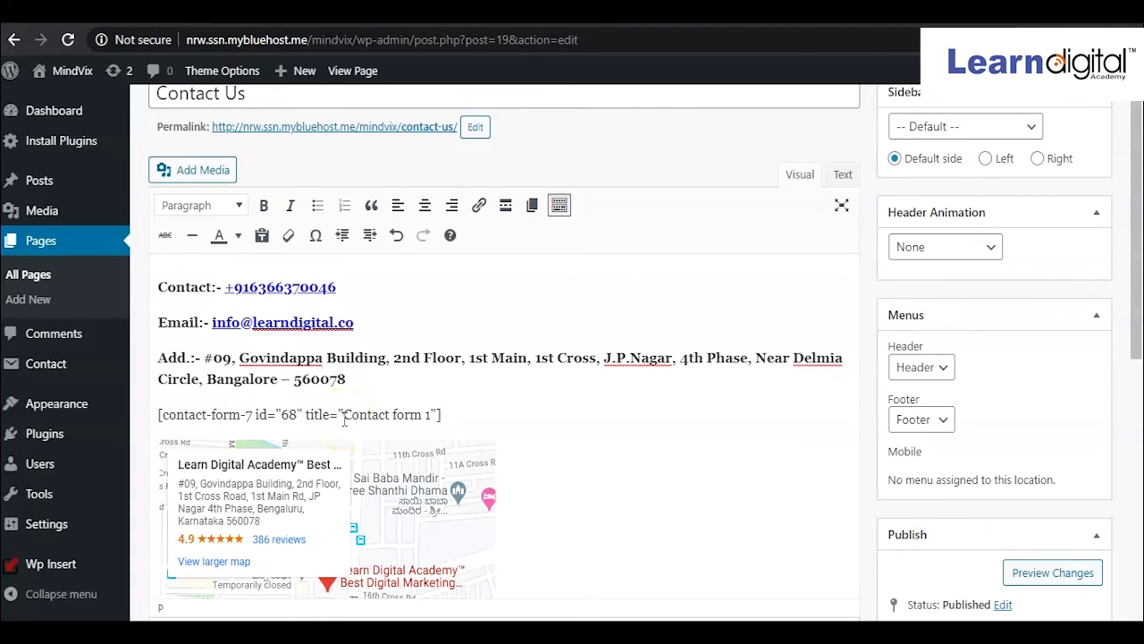
pyautogui.scroll(-3, 694, 447)
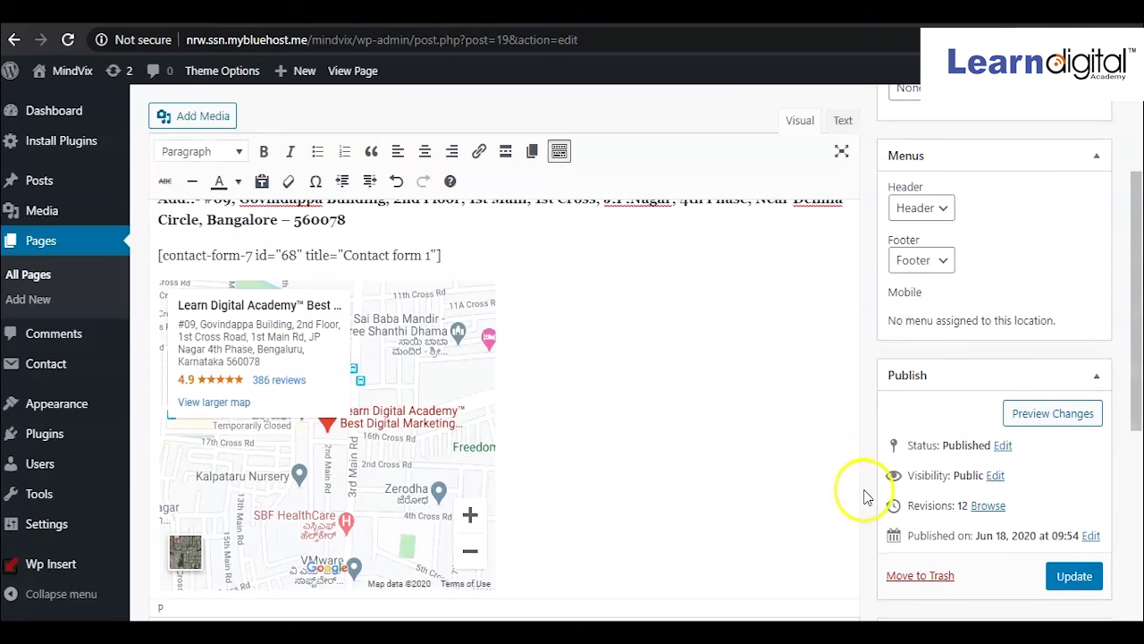
pyautogui.click(1069, 577)
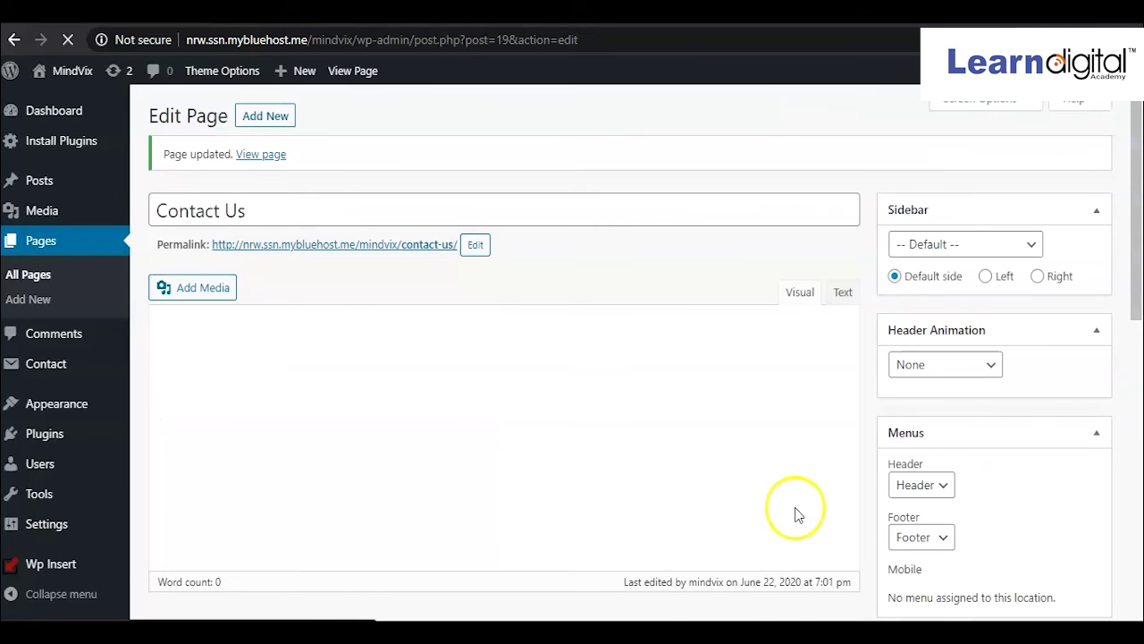
# Reload the live Contact Us page and examine the embedded contact form from its name field to the Send button
pyautogui.click(430, 246)
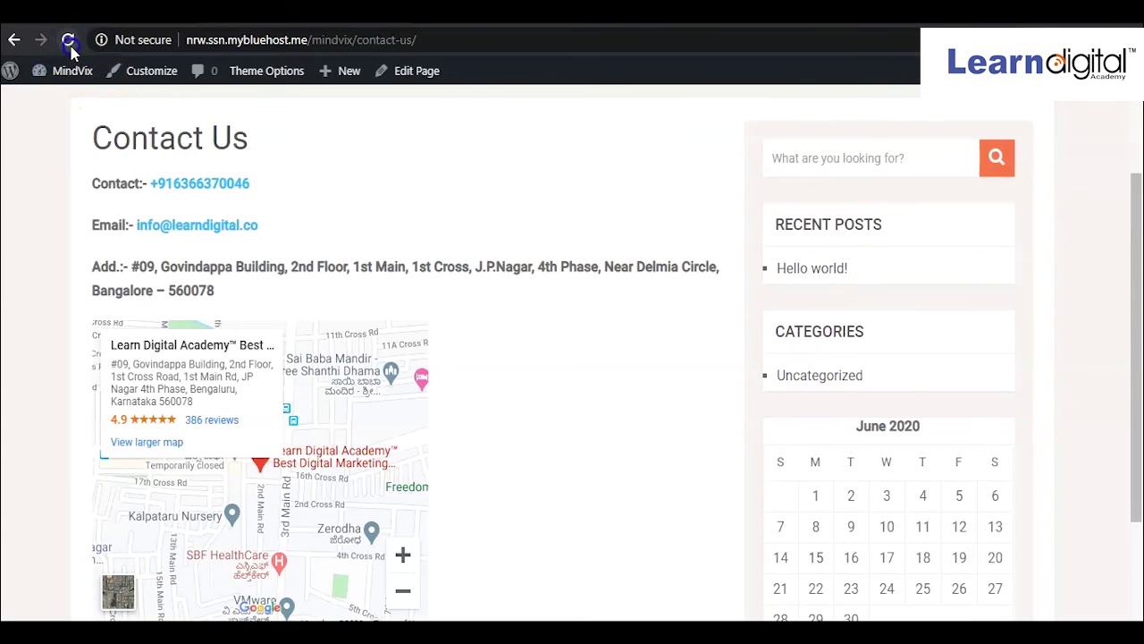
pyautogui.click(71, 49)
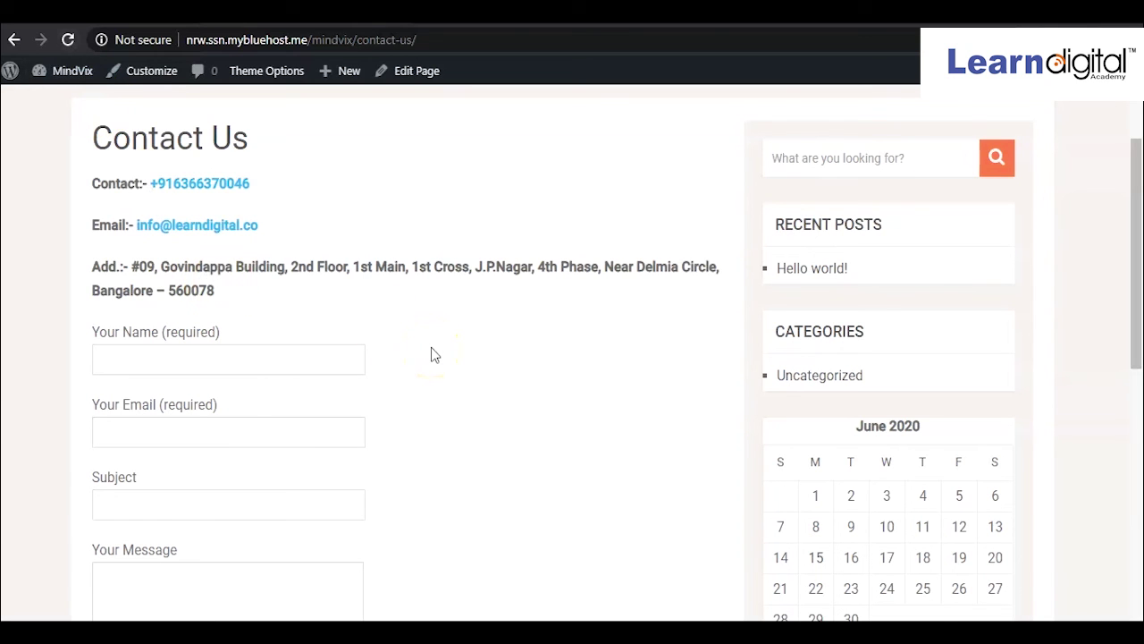
pyautogui.scroll(-1, 431, 354)
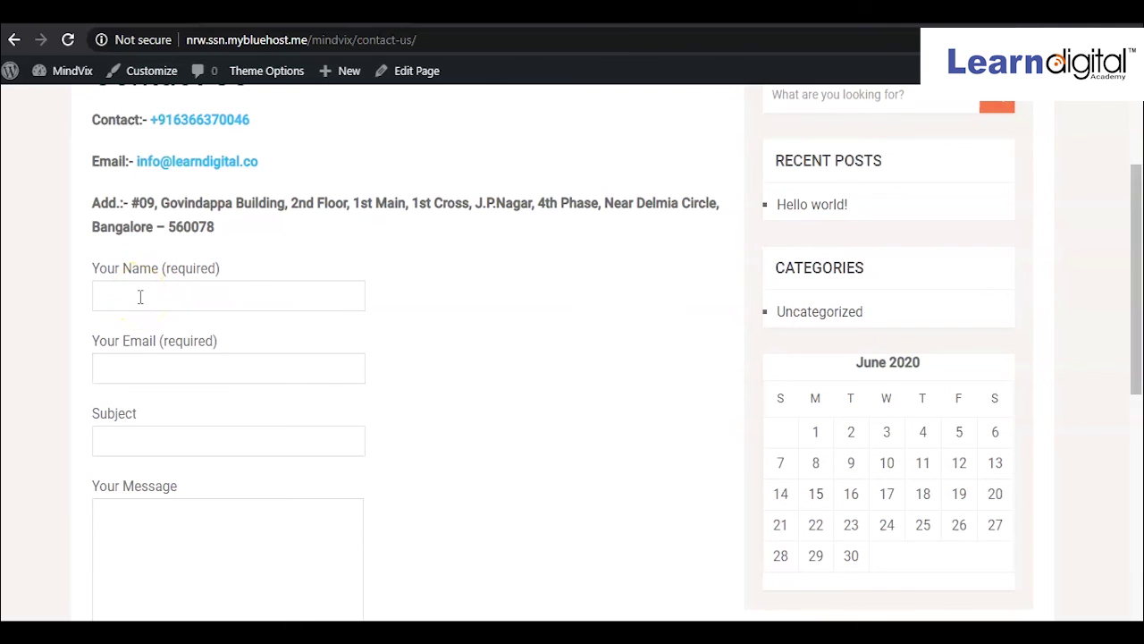
pyautogui.scroll(-2, 140, 296)
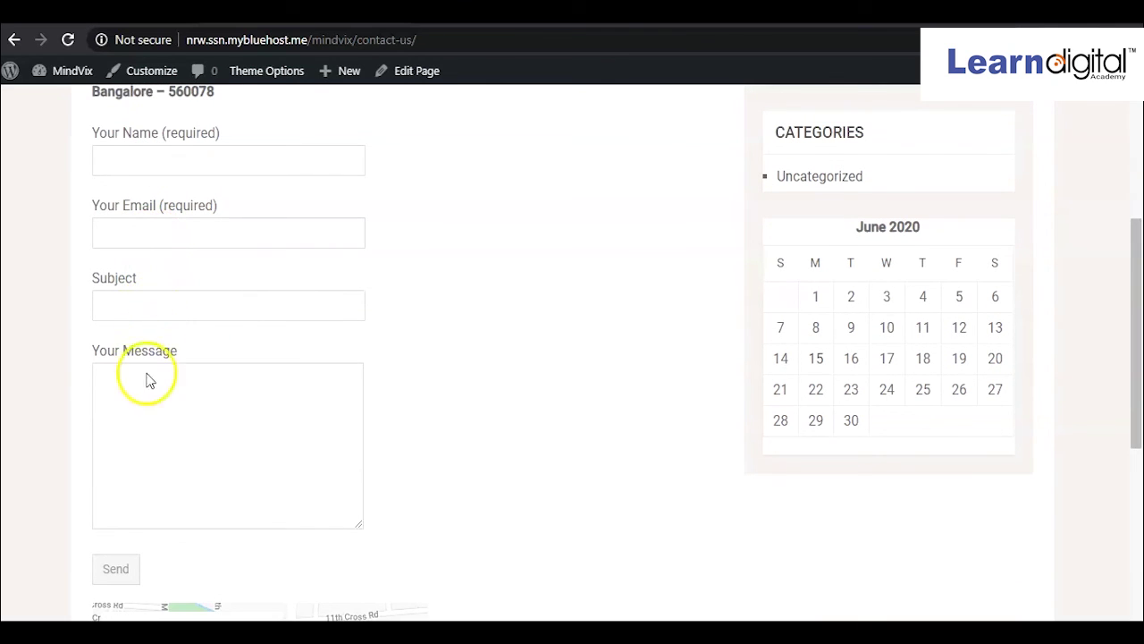
pyautogui.scroll(-2, 146, 404)
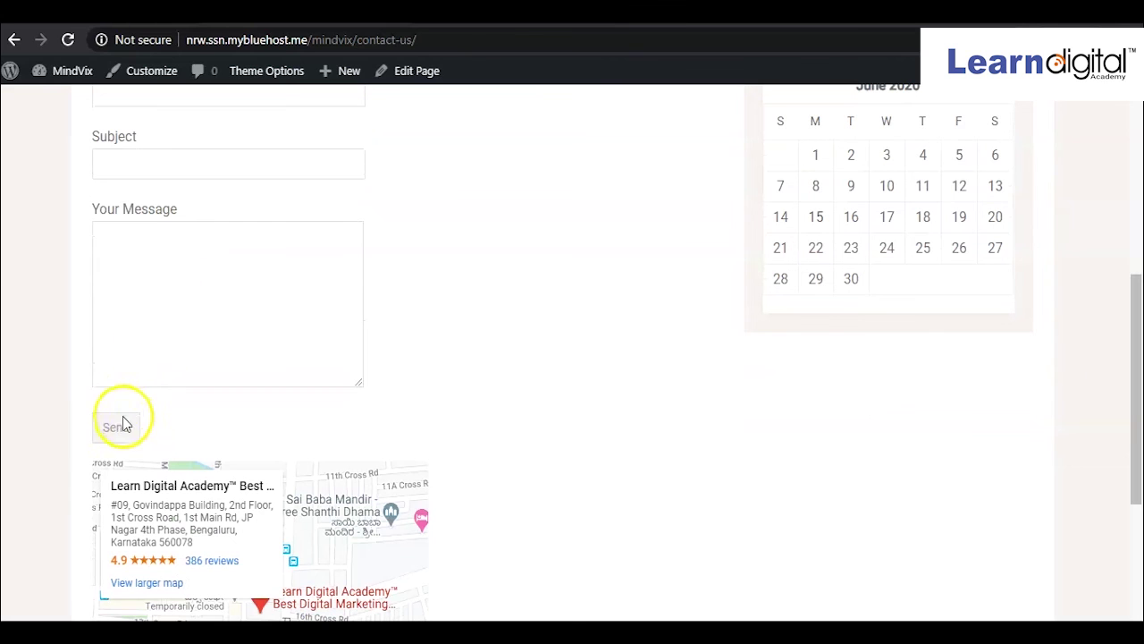
pyautogui.scroll(3, 121, 435)
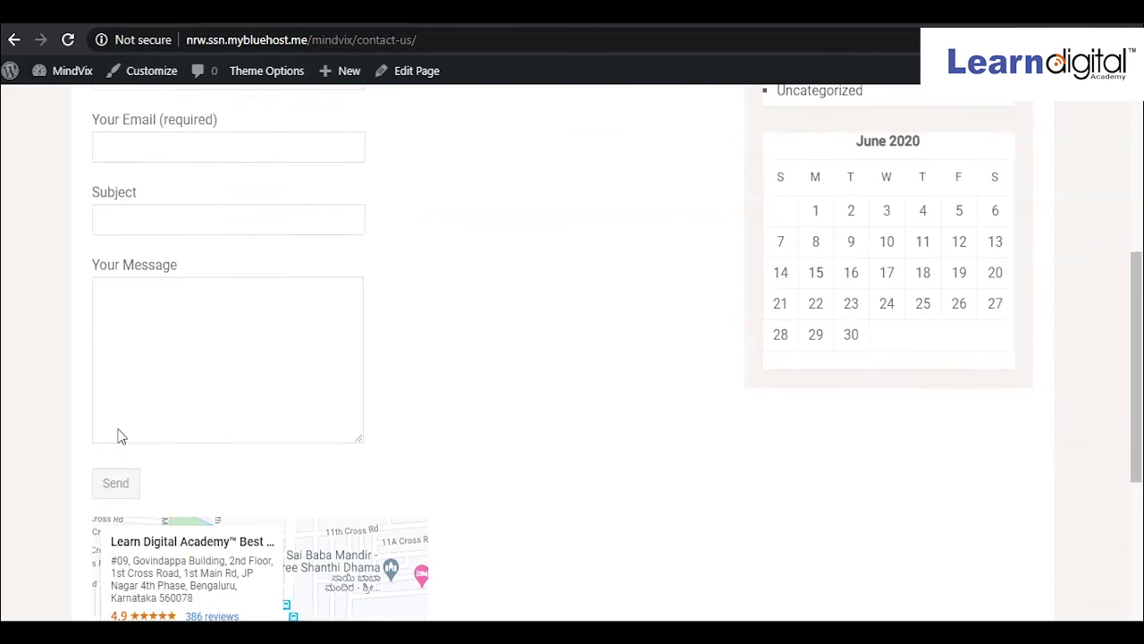